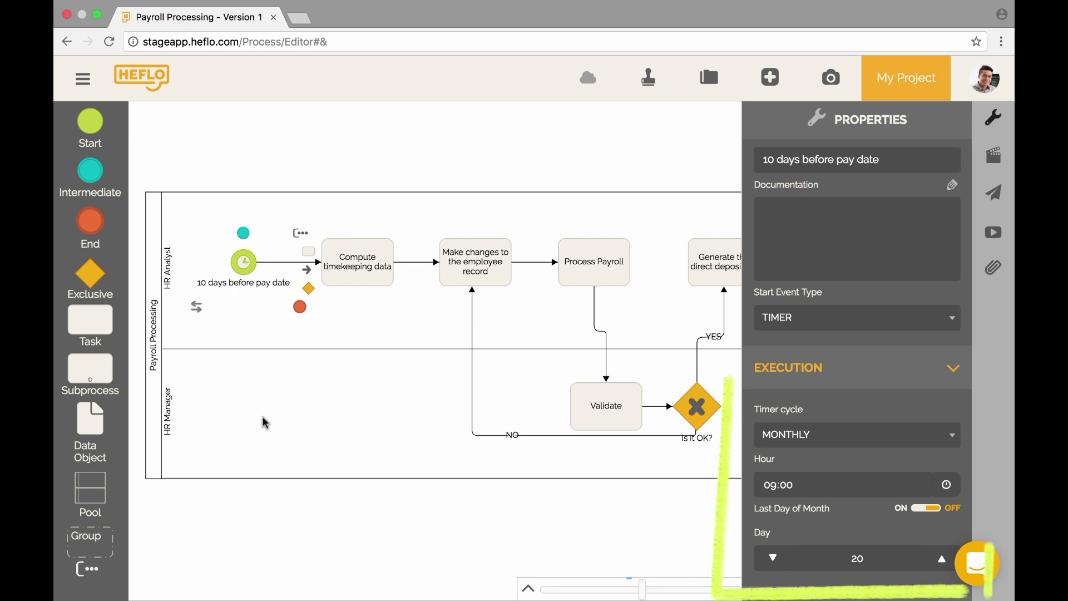
# Step: Keep the payroll timer's cycle monthly and view the whole process's general properties
pyautogui.click(956, 441)
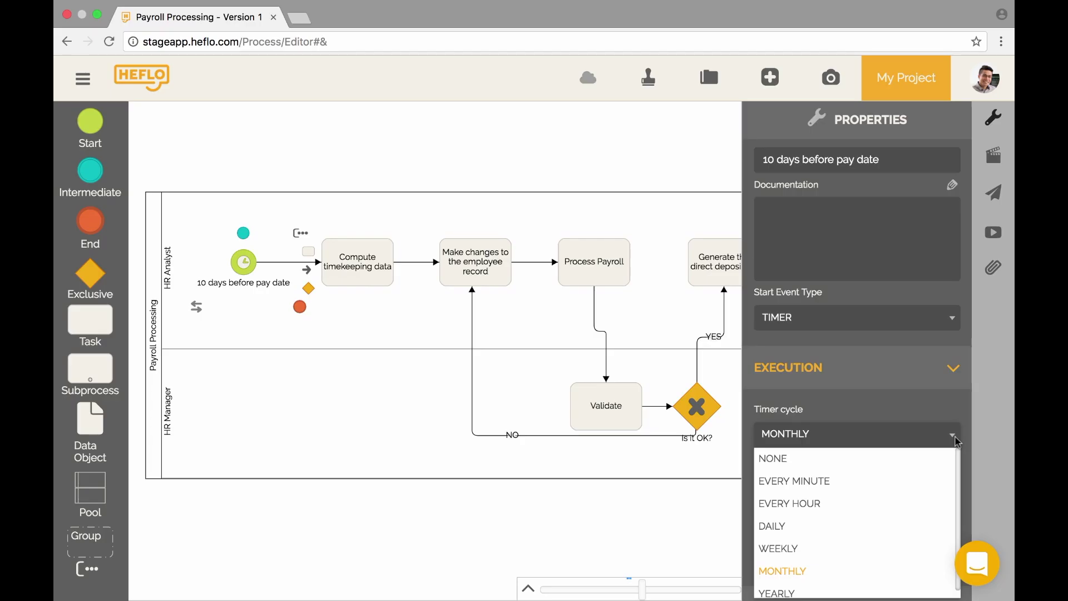
pyautogui.click(956, 440)
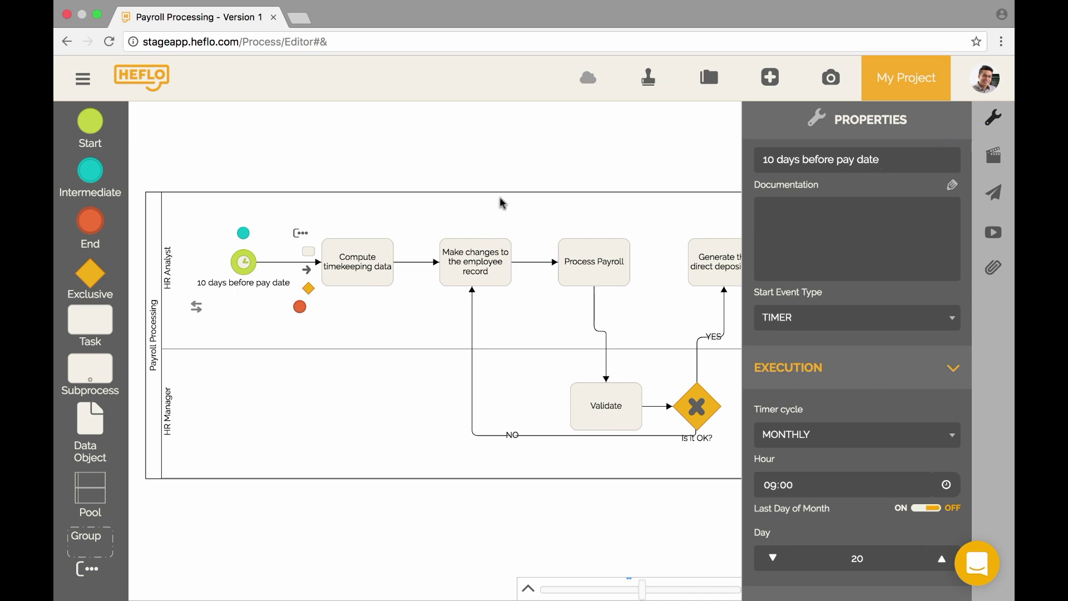
pyautogui.click(526, 164)
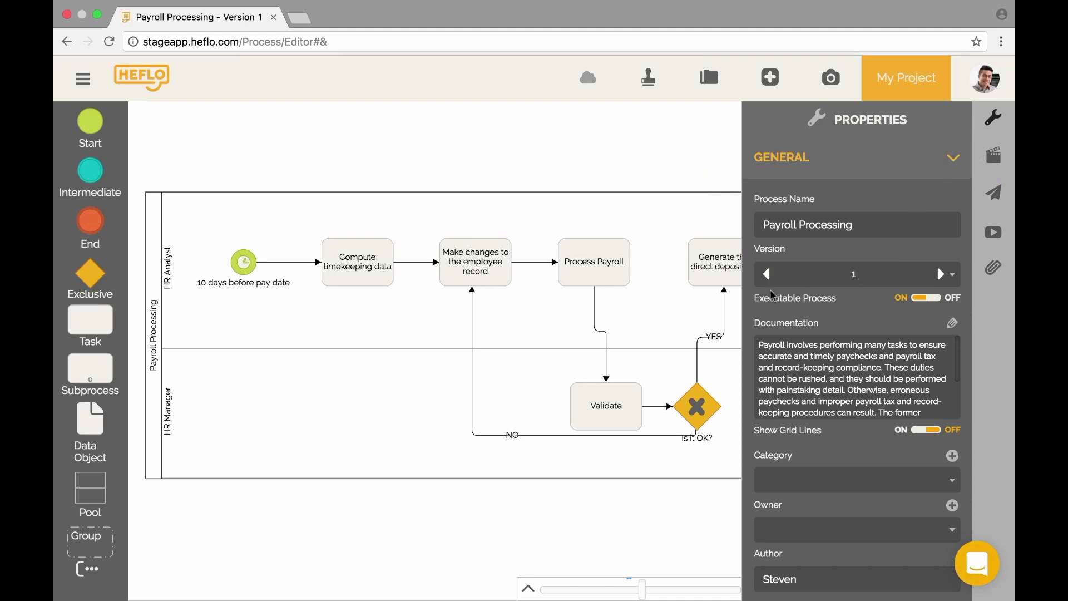
# Step: Select the payroll timer and pick hour 9 in its time picker, moving to minutes
pyautogui.click(247, 264)
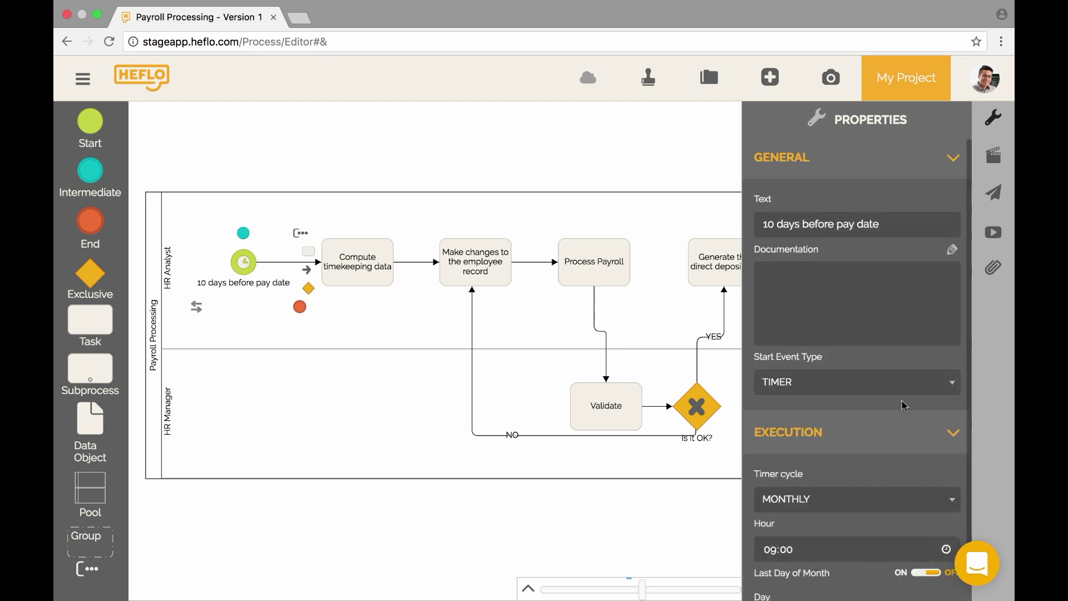
pyautogui.scroll(-1, 902, 406)
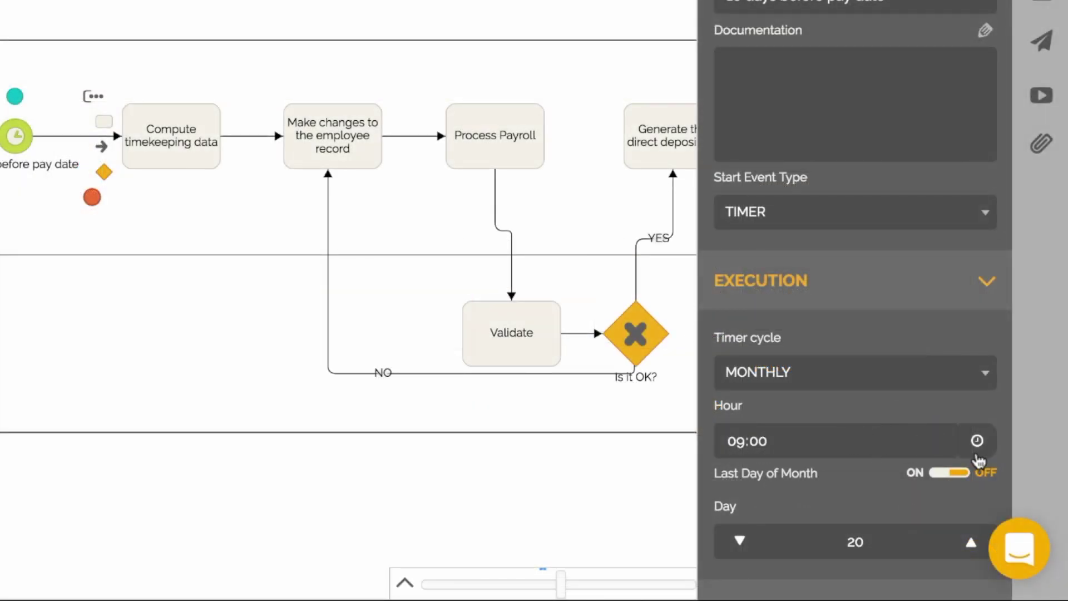
pyautogui.click(977, 441)
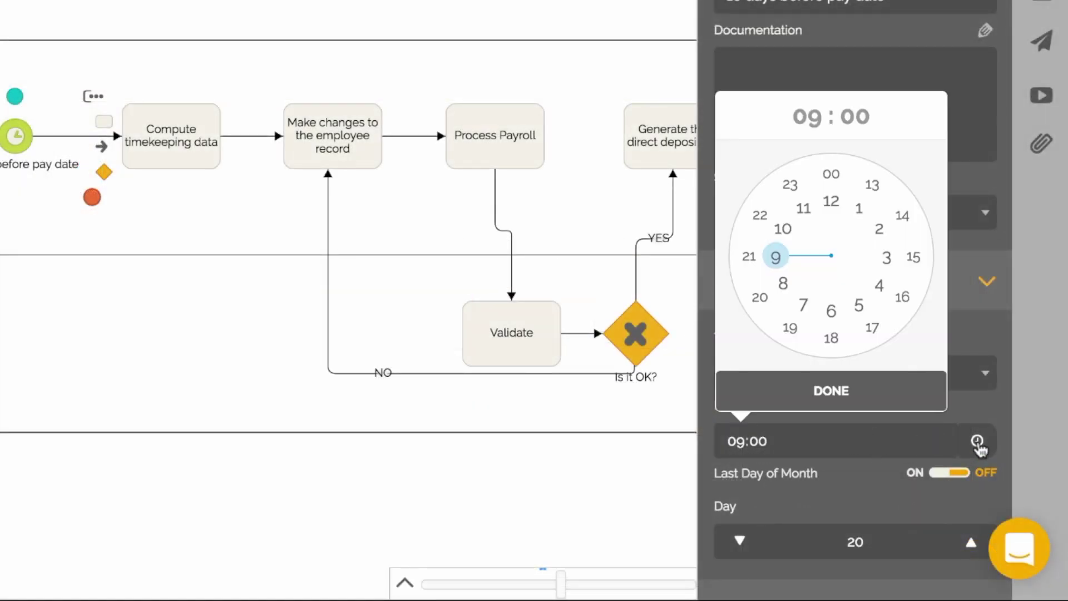
pyautogui.click(778, 264)
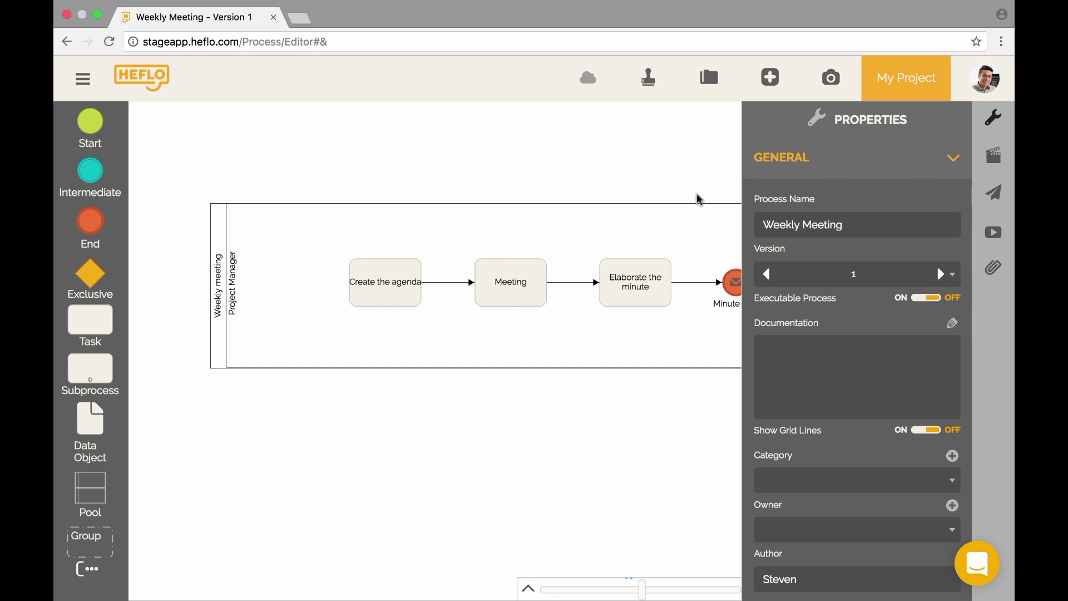
# Step: Switch Weekly Meeting's Executable Process on and confirm starting the automation
pyautogui.click(920, 302)
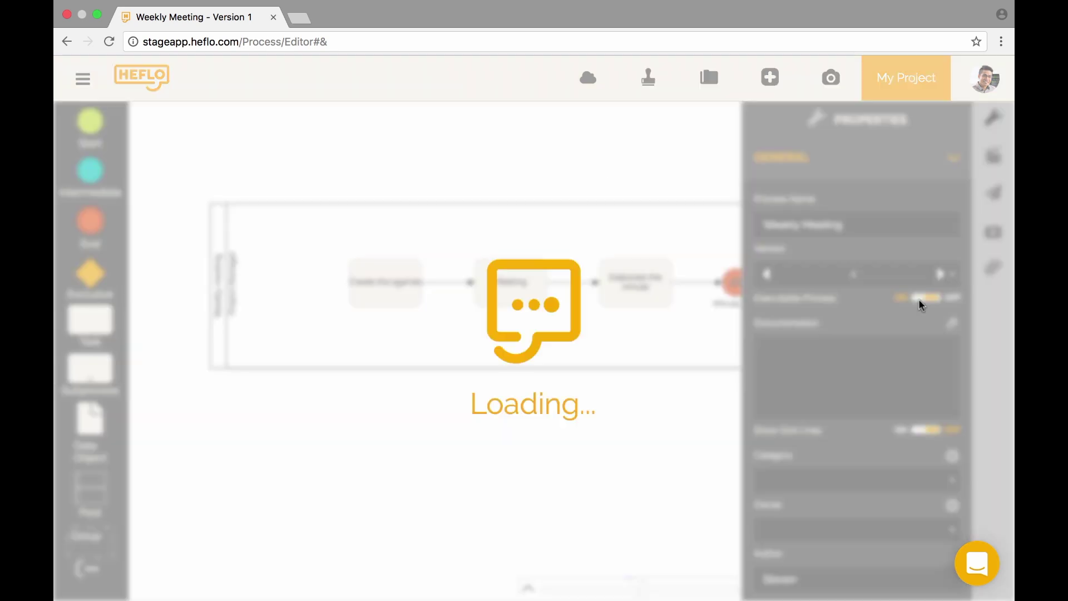
pyautogui.click(539, 415)
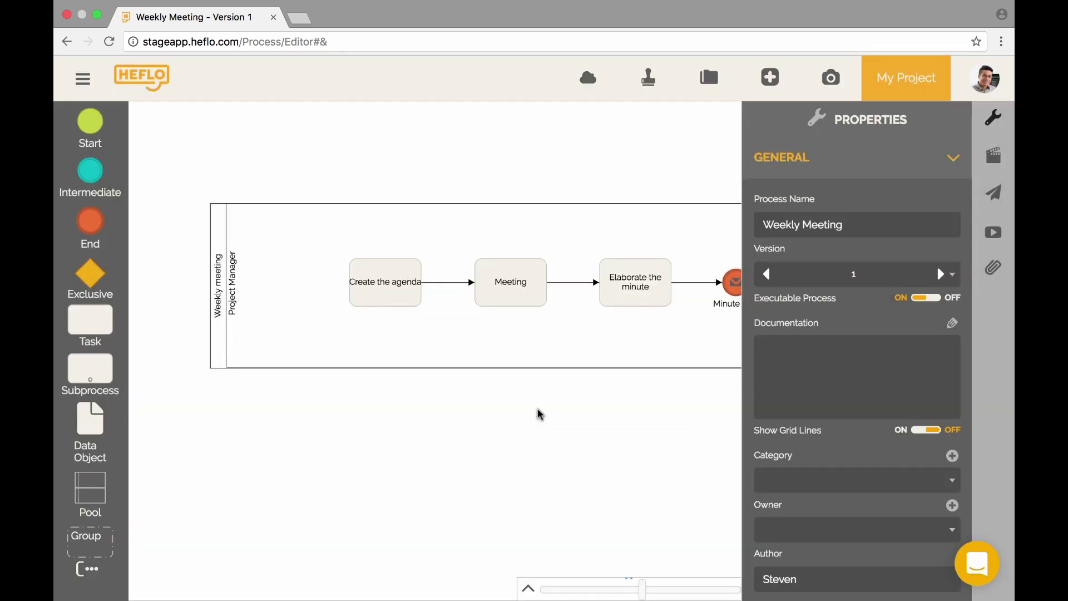
# Step: Place a Timer start event before Create the agenda and clear its label for 'Started the week'
pyautogui.click(102, 131)
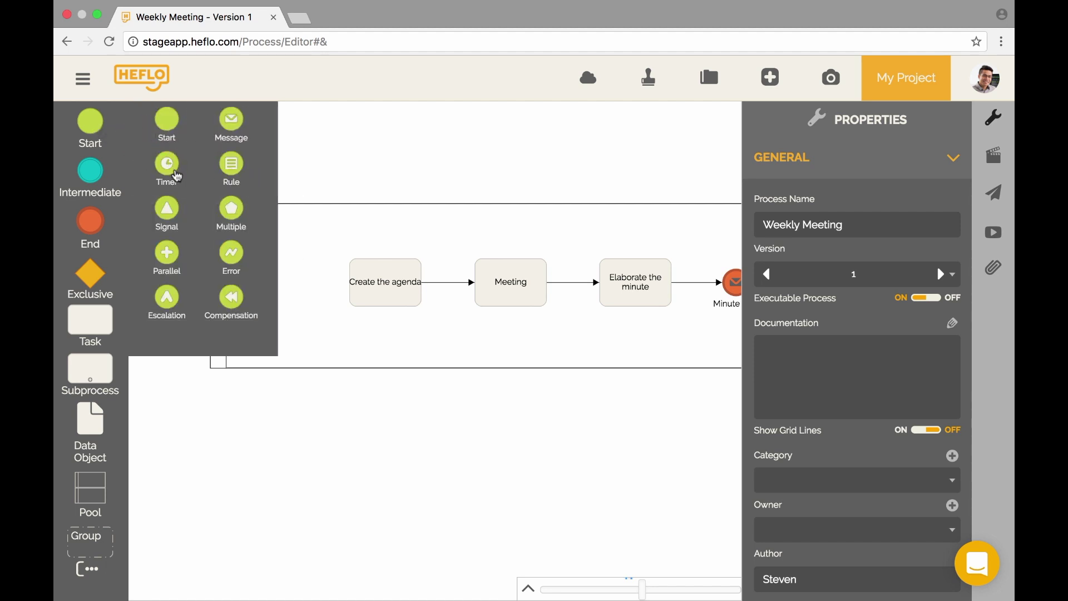
pyautogui.moveTo(177, 175); pyautogui.dragTo(307, 259)
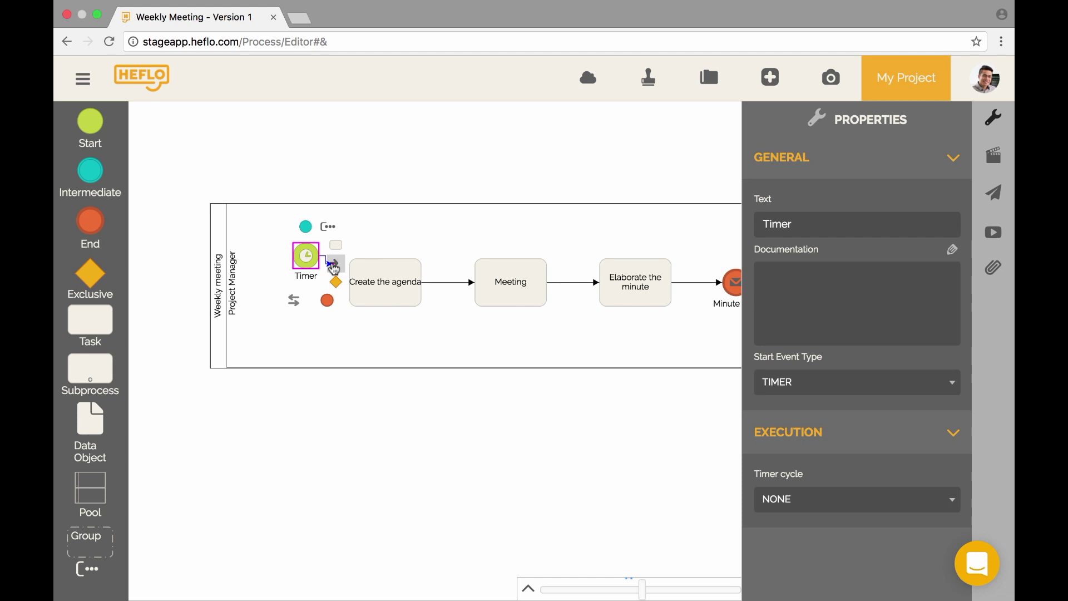
pyautogui.click(307, 265)
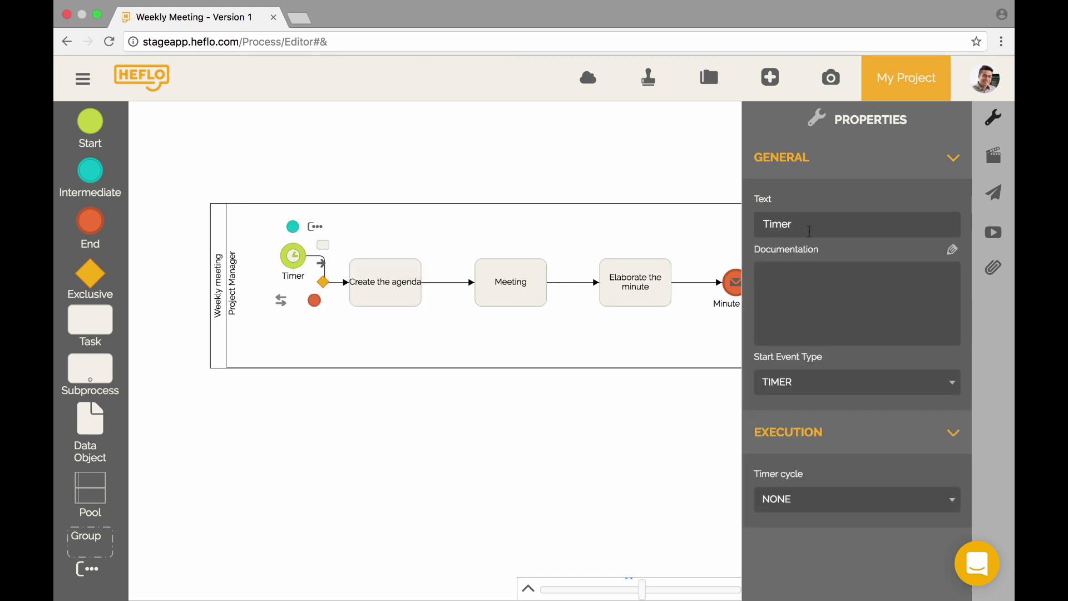
pyautogui.press('BackSpace')
pyautogui.press('BackSpace')
pyautogui.press('BackSpace')
pyautogui.press('BackSpace')
pyautogui.press('BackSpace')
pyautogui.write('St')
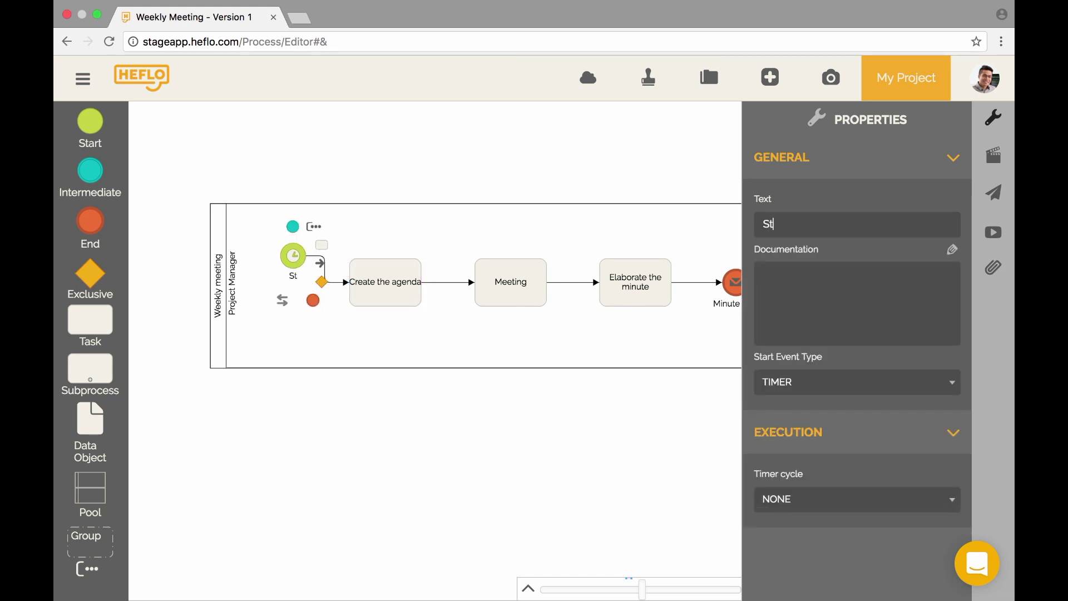
pyautogui.write('arted the week')
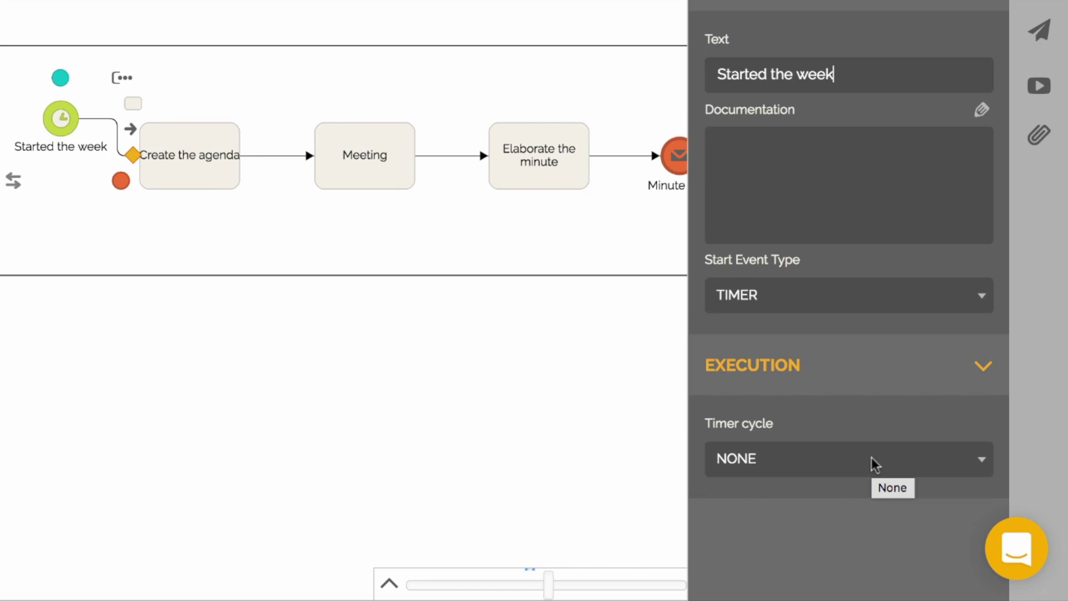
# Step: Give the Started the week timer a Weekly cycle with a 09:30 start time
pyautogui.click(872, 465)
pyautogui.click(852, 372)
pyautogui.scroll(-1, 873, 432)
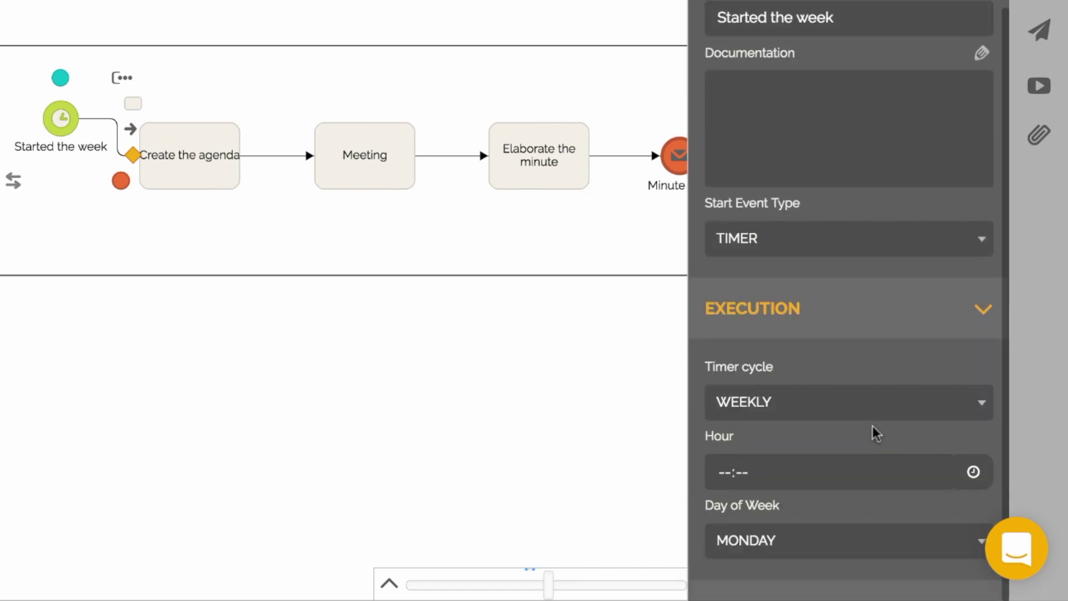
pyautogui.scroll(1, 873, 432)
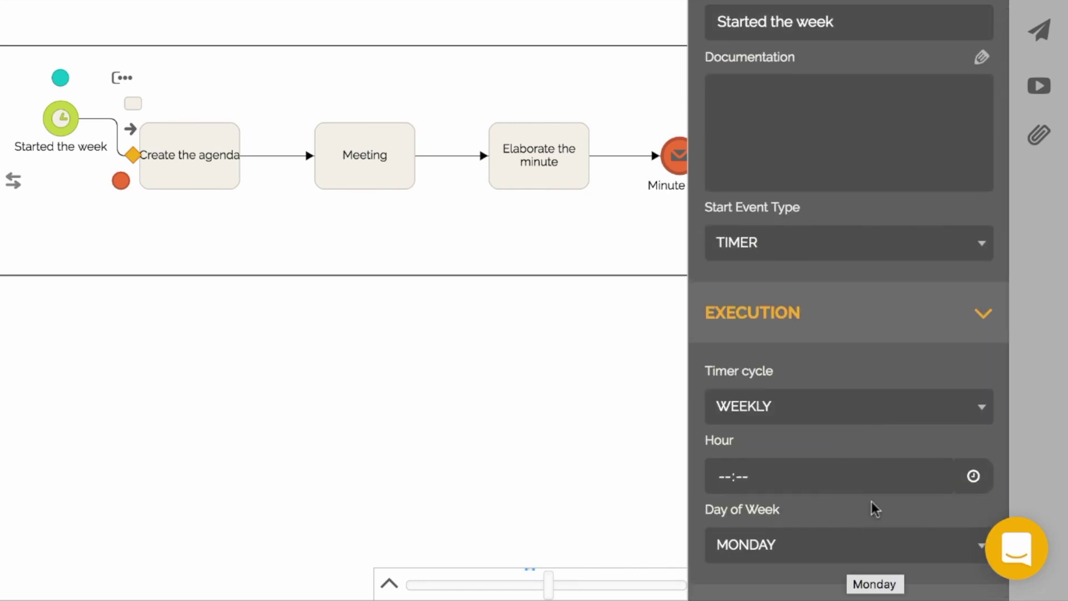
pyautogui.click(973, 475)
pyautogui.click(772, 293)
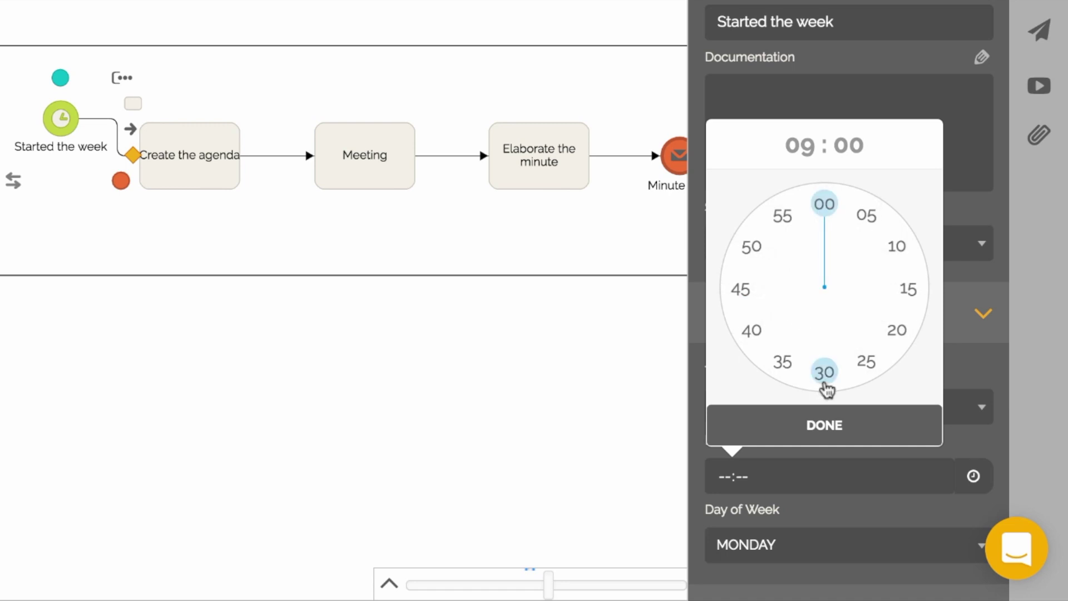
pyautogui.click(825, 377)
pyautogui.click(825, 427)
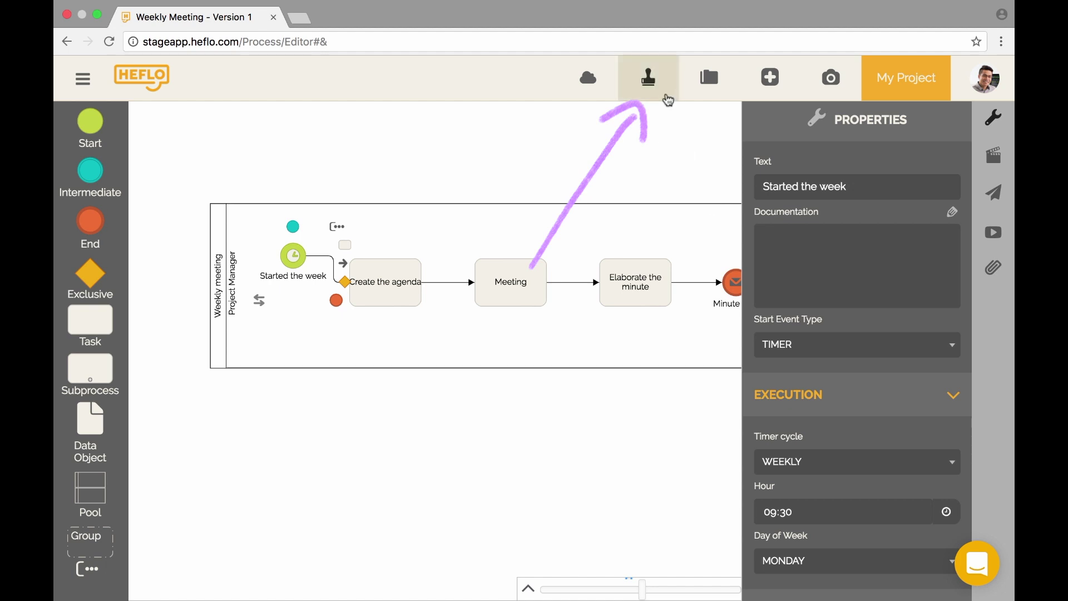
# Step: Save and validate the diagram with the toolbar stamp button until Diagram Saved appears
pyautogui.click(666, 99)
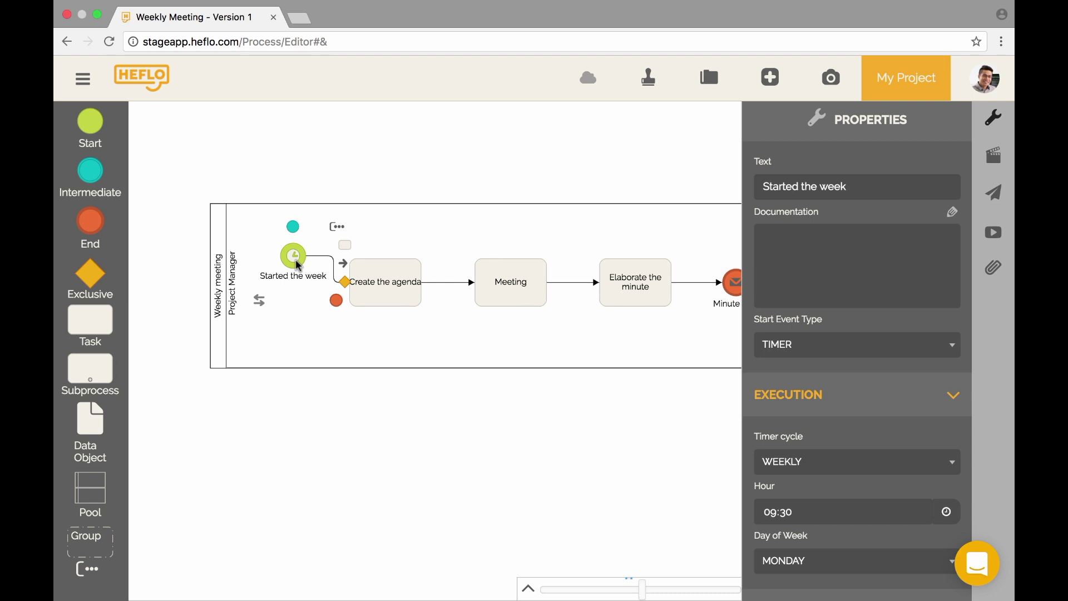
# Step: Start a test work item from the start event and advance it past Create the agenda to Meeting
pyautogui.rightClick(296, 260)
pyautogui.moveTo(350, 297)
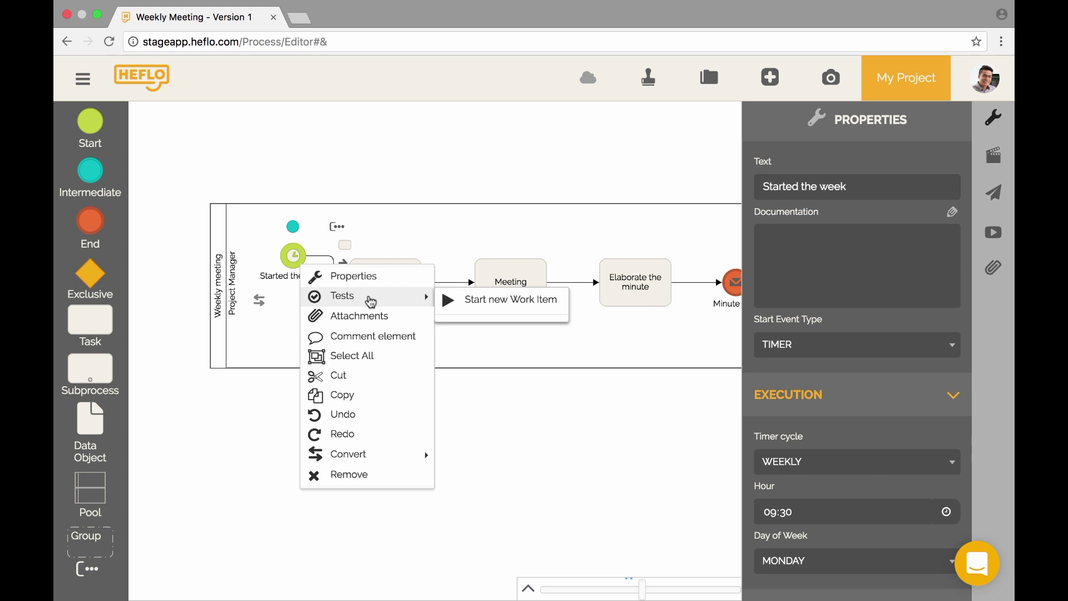
pyautogui.click(511, 308)
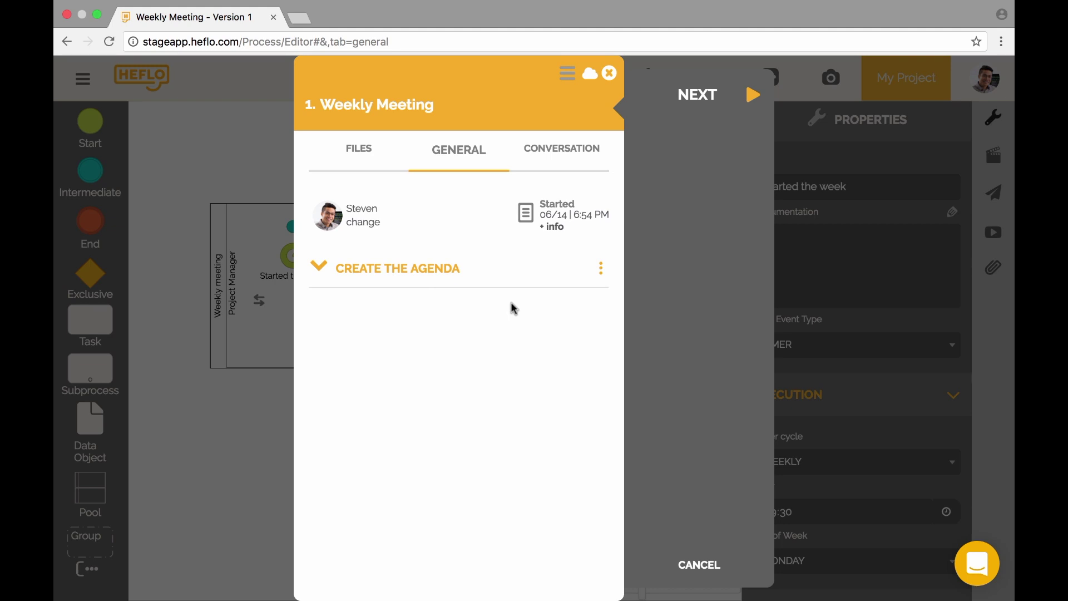
pyautogui.click(701, 94)
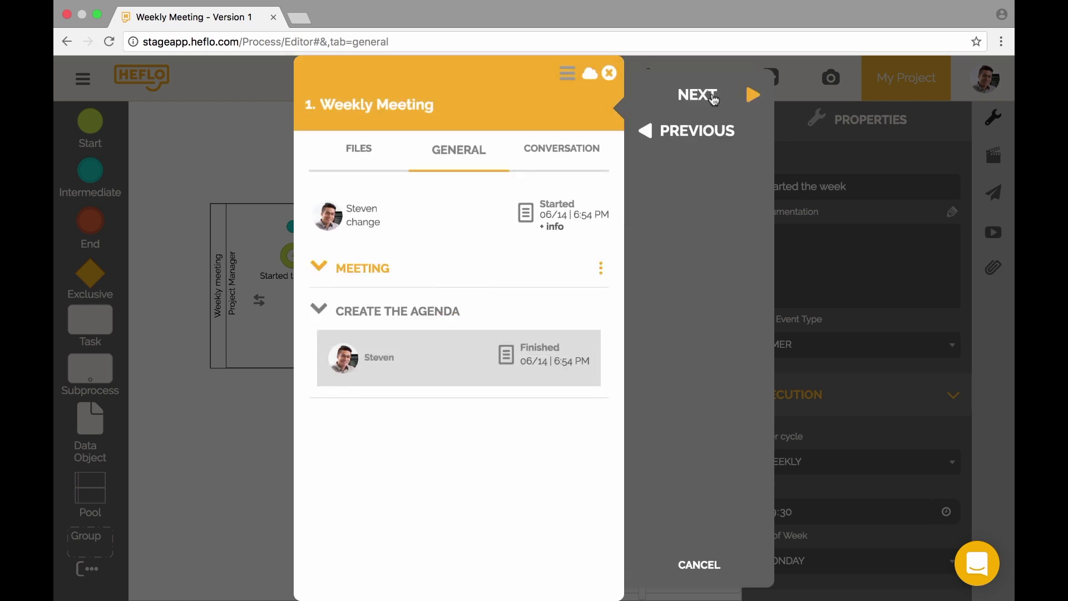
# Step: Close the test run and show the Weekly Meeting process life-cycle actions
pyautogui.click(711, 96)
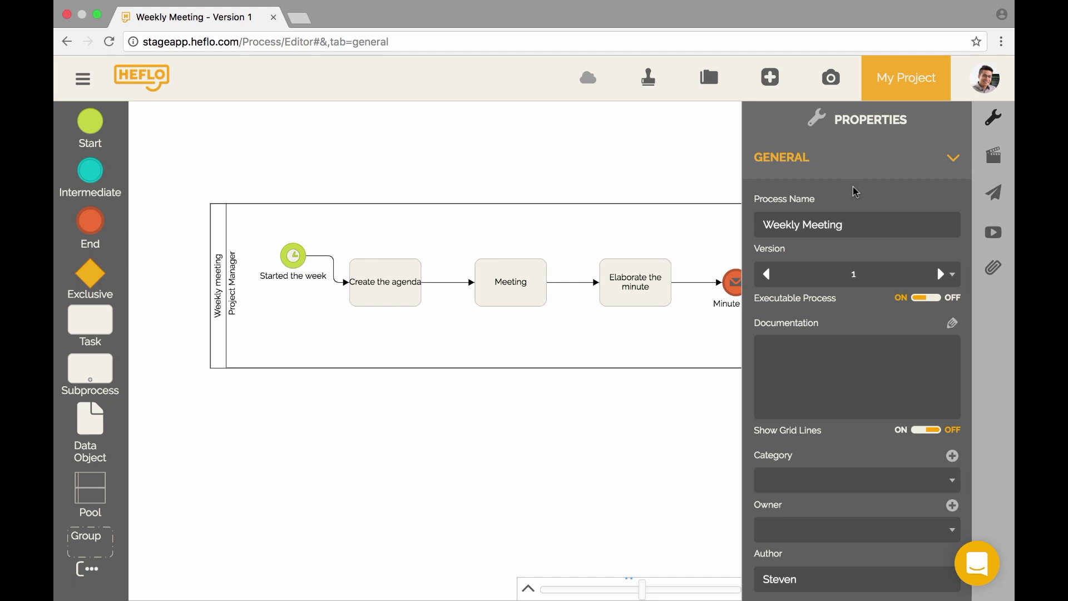
pyautogui.click(995, 161)
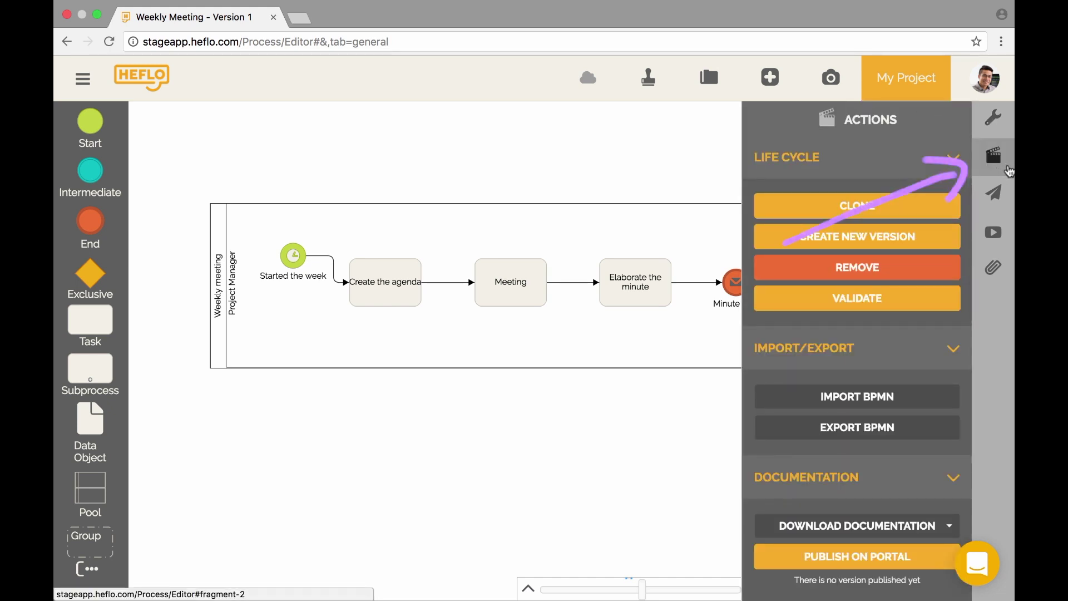
pyautogui.scroll(-3, 897, 467)
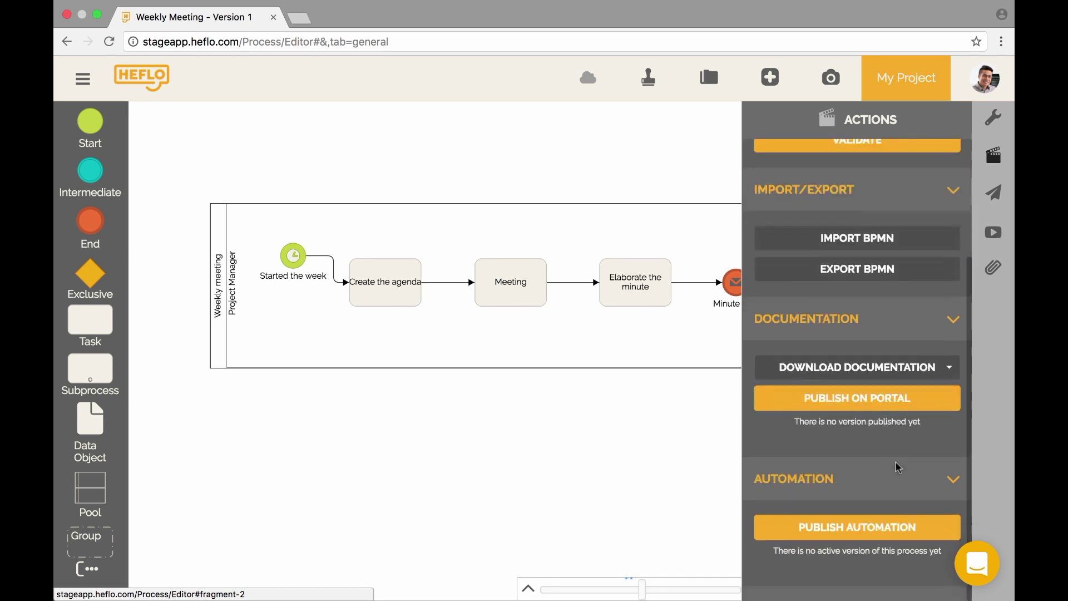